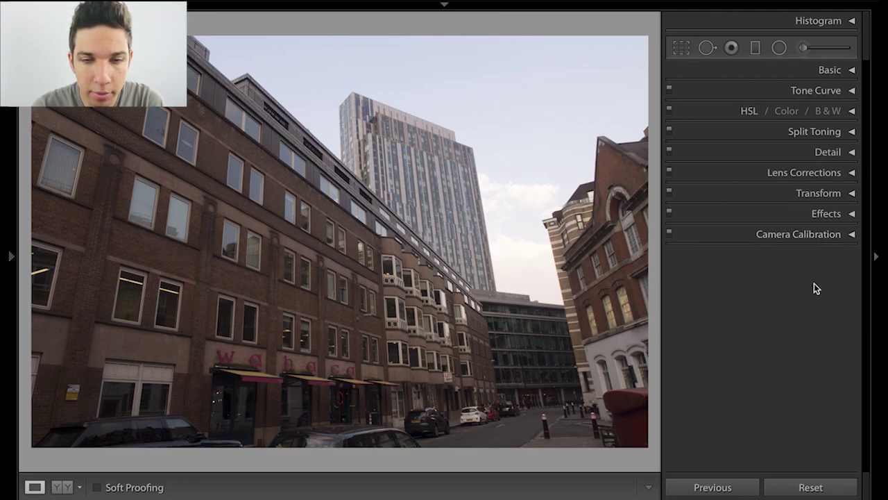
Step: Turn on Remove Chromatic Aberration, pick a Canon lens profile, and leave profile corrections off
click(852, 174)
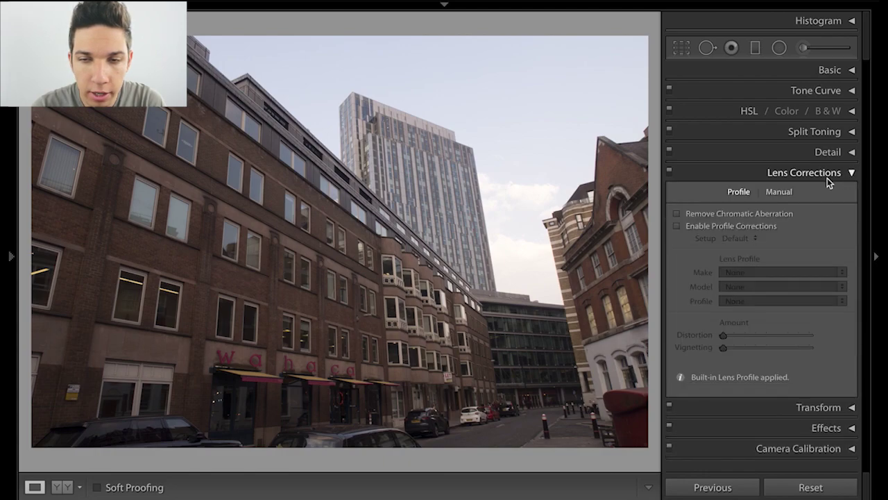
click(697, 217)
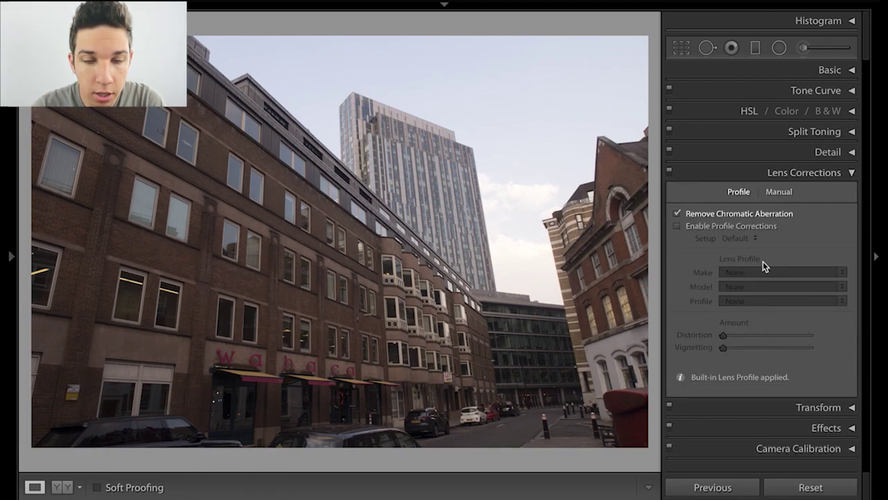
click(678, 227)
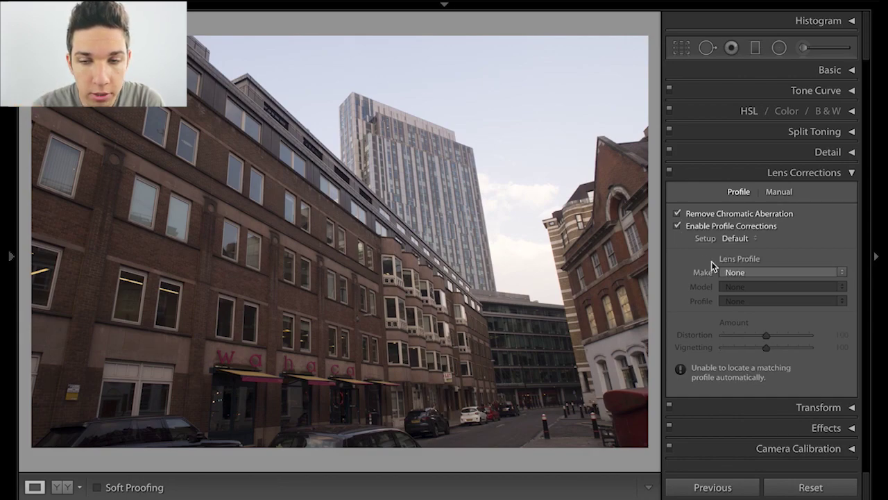
click(756, 272)
click(746, 299)
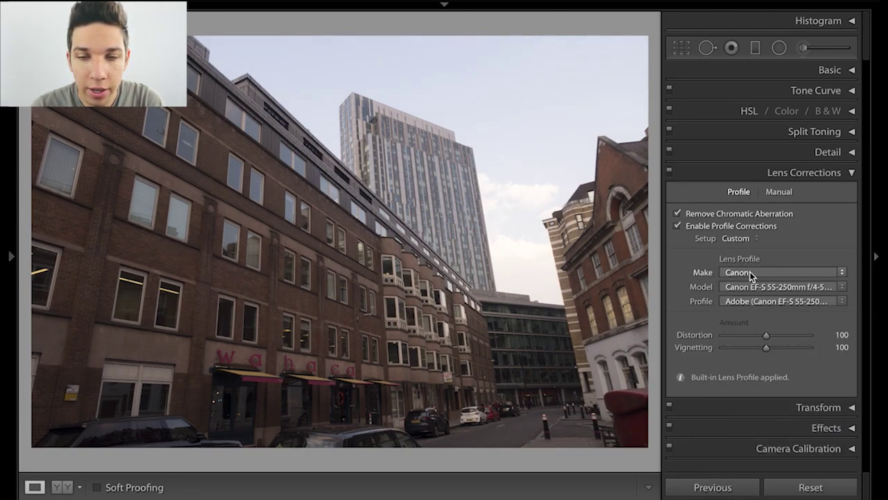
click(677, 226)
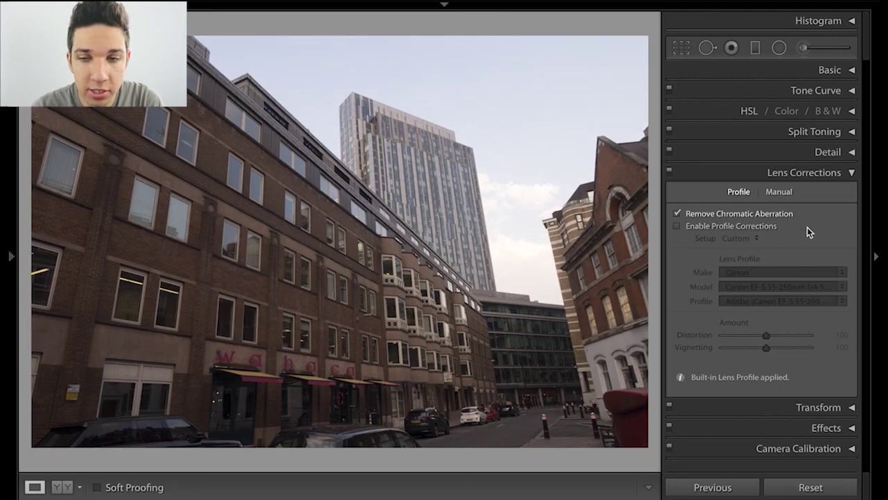
click(849, 174)
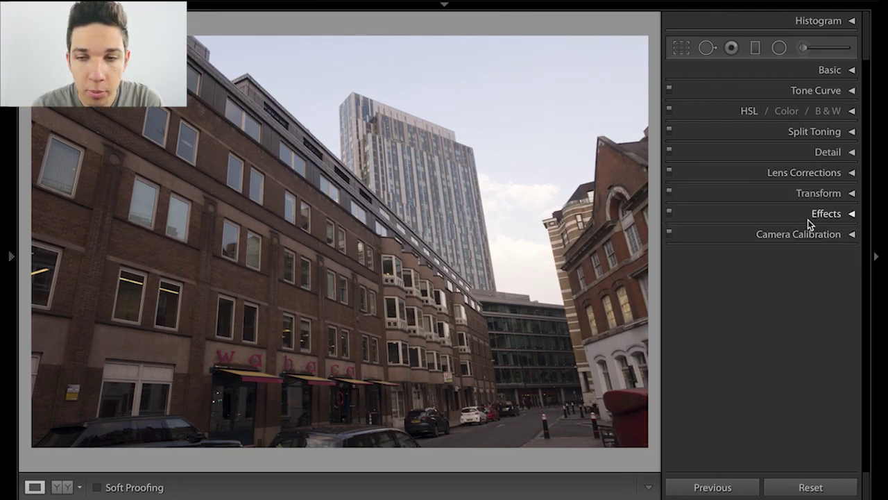
Step: Preview the Upright Auto, Level, Vertical and Full modes, then set Upright to Off
click(851, 194)
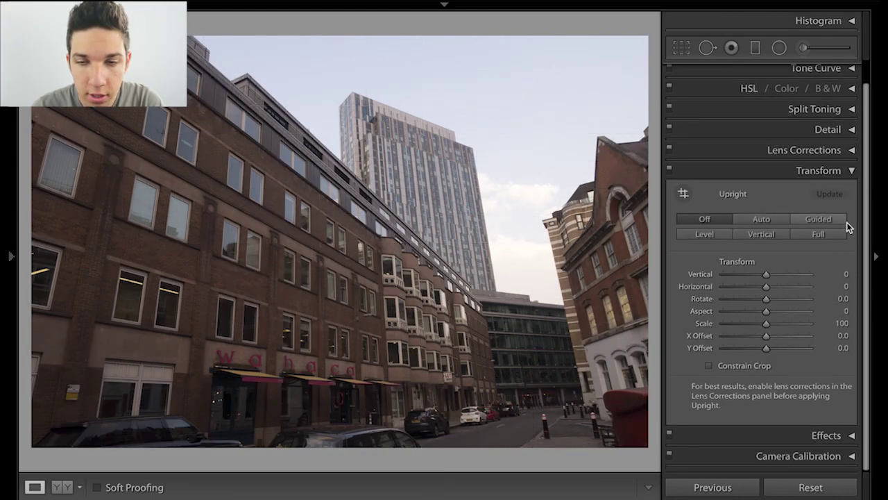
click(768, 219)
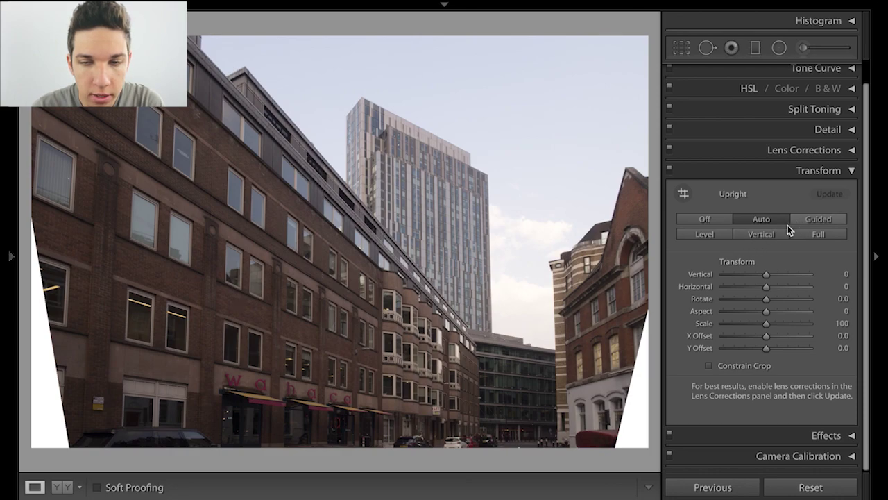
click(704, 235)
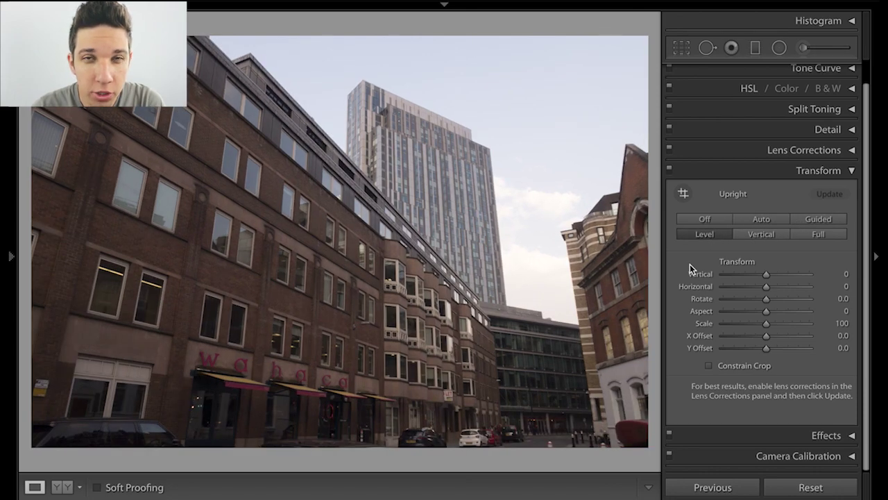
click(752, 236)
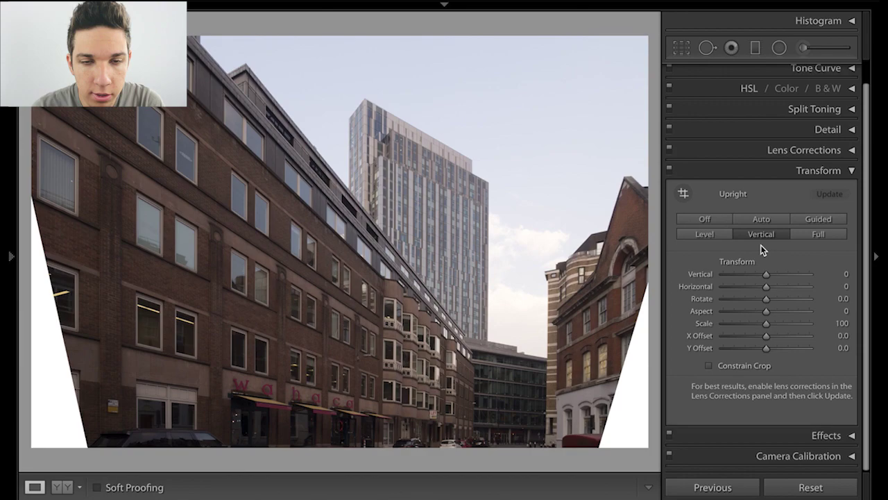
click(810, 234)
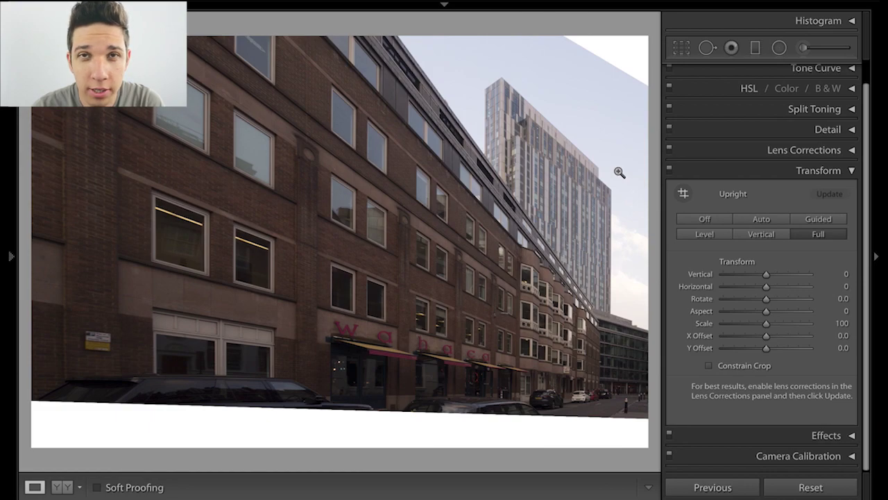
click(747, 217)
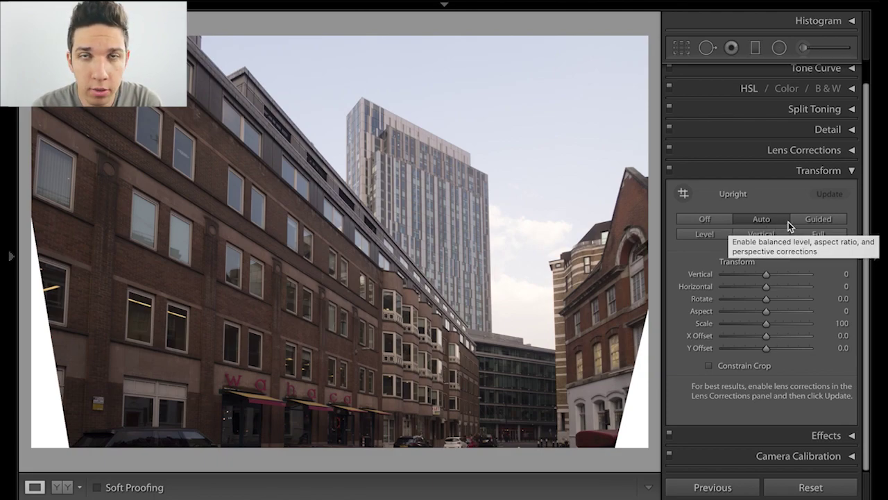
click(809, 487)
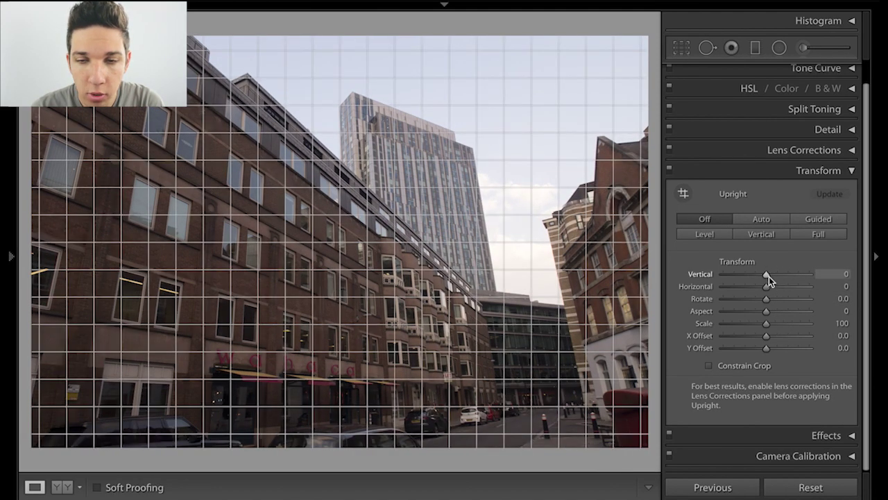
Step: Set Transform Vertical to −66 and Horizontal to −13, trying Rotate, Aspect and Scale
drag(766, 276, 739, 275)
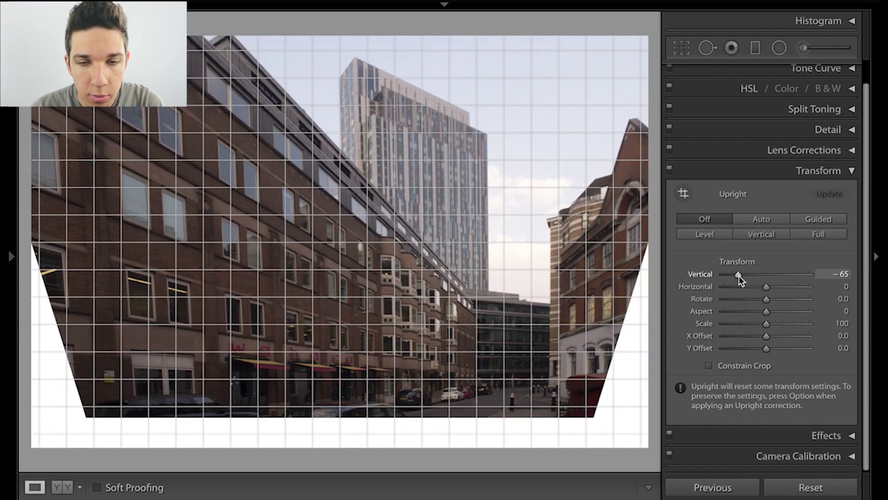
drag(766, 292, 761, 291)
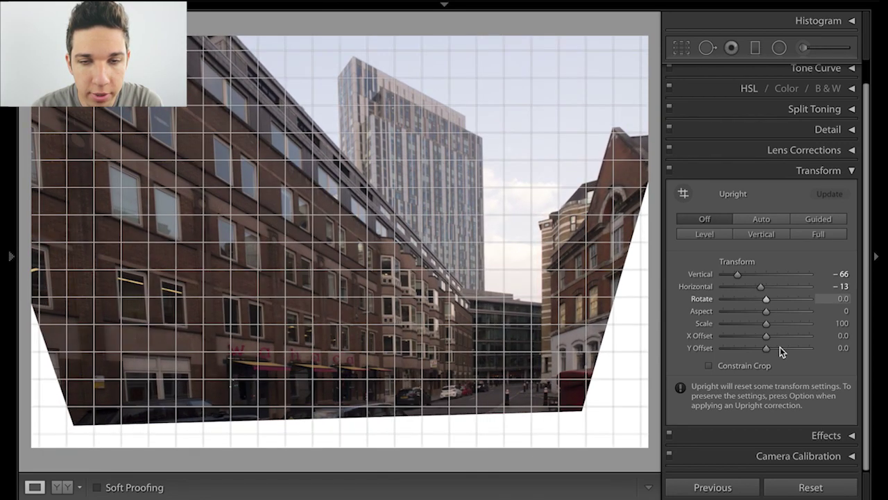
mouse_move(765, 299)
mouse_down()
mouse_move(743, 301)
mouse_move(768, 301)
mouse_up()
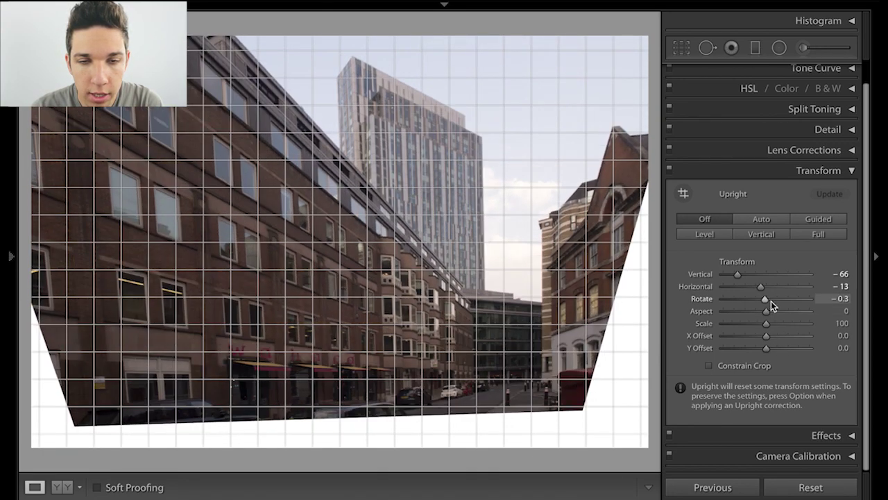
mouse_move(766, 311)
mouse_down()
mouse_move(803, 312)
mouse_move(763, 311)
mouse_up()
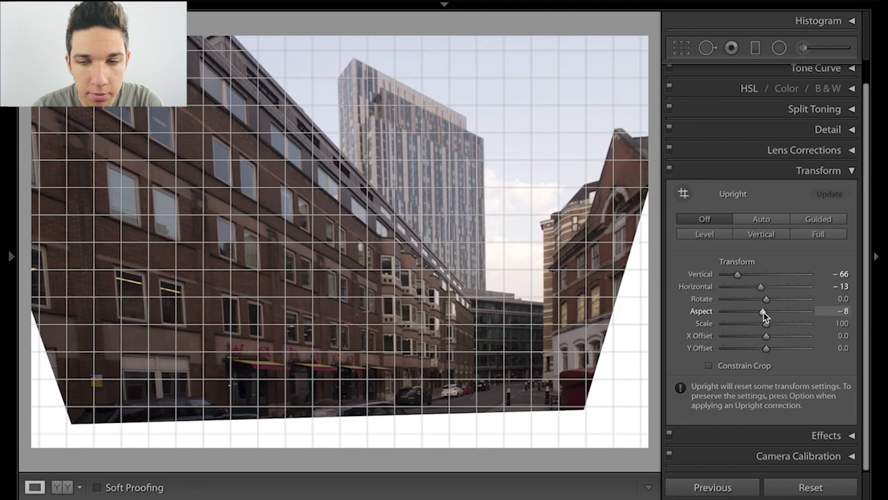
double_click(763, 312)
mouse_move(766, 324)
mouse_down()
mouse_move(790, 327)
mouse_move(750, 323)
mouse_up()
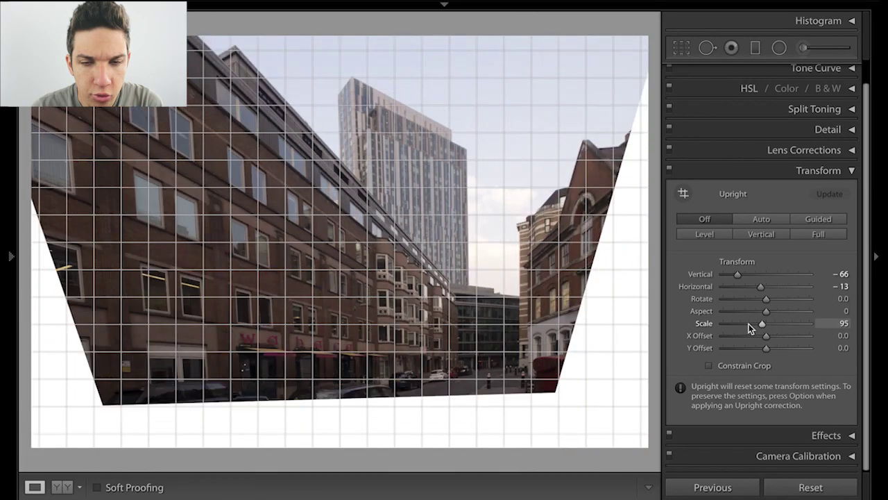
double_click(747, 323)
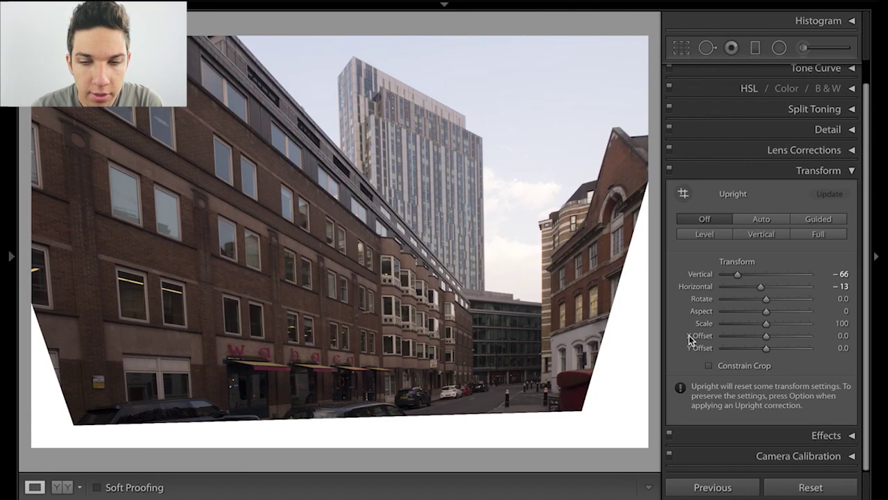
Step: Test shifting the photo with the X and Y Offsets and enlarging it with Scale
click(735, 338)
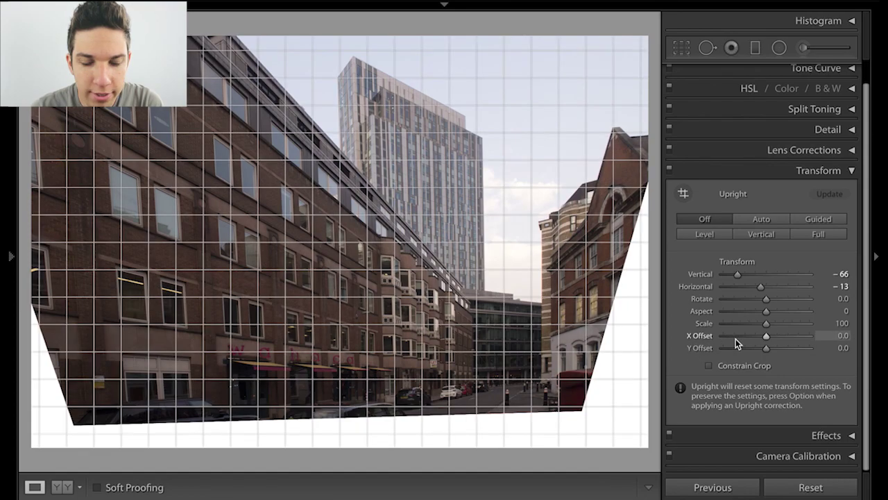
drag(735, 338, 768, 340)
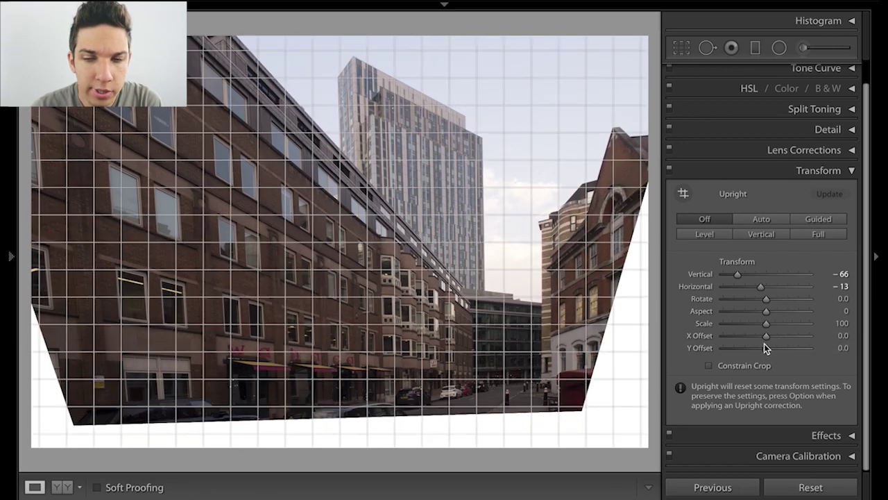
mouse_move(767, 337)
mouse_down()
mouse_move(780, 340)
mouse_move(753, 336)
mouse_move(773, 336)
mouse_up()
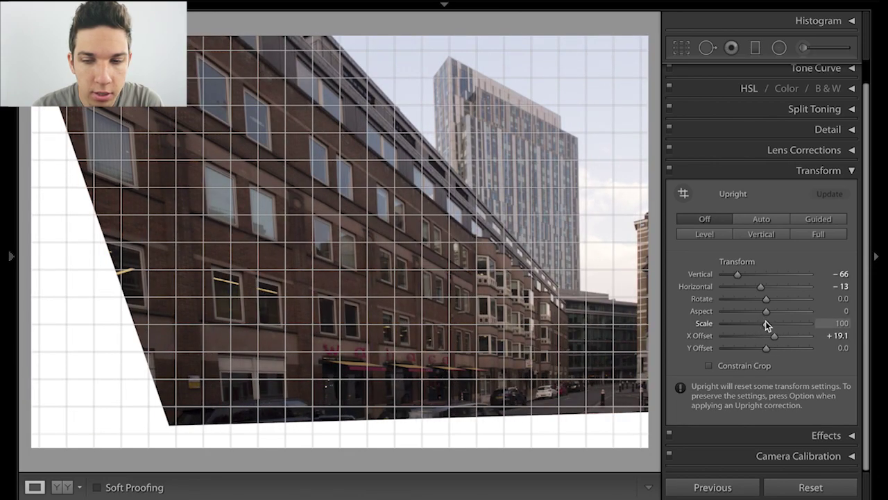
mouse_move(766, 324)
mouse_down()
mouse_move(782, 324)
mouse_move(772, 336)
mouse_move(796, 327)
mouse_move(747, 351)
mouse_move(773, 349)
mouse_up()
Step: Reset the offsets and scale to defaults and clear all transform corrections
double_click(772, 337)
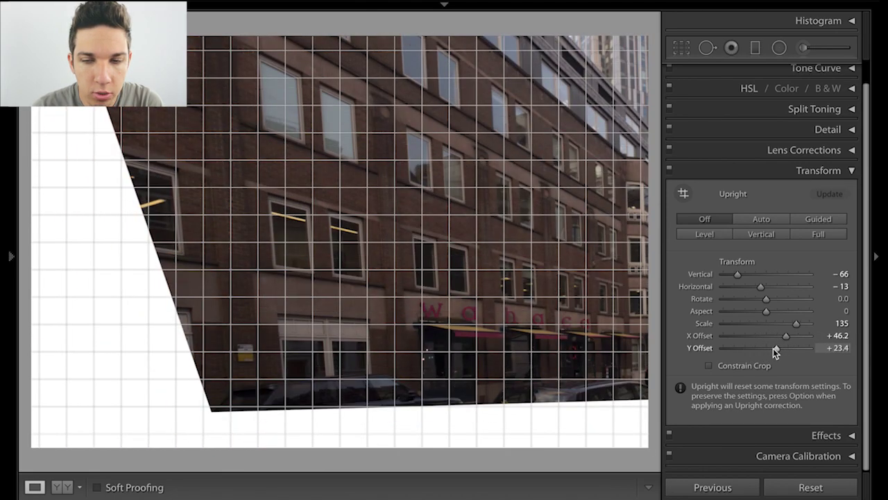
double_click(773, 348)
double_click(793, 324)
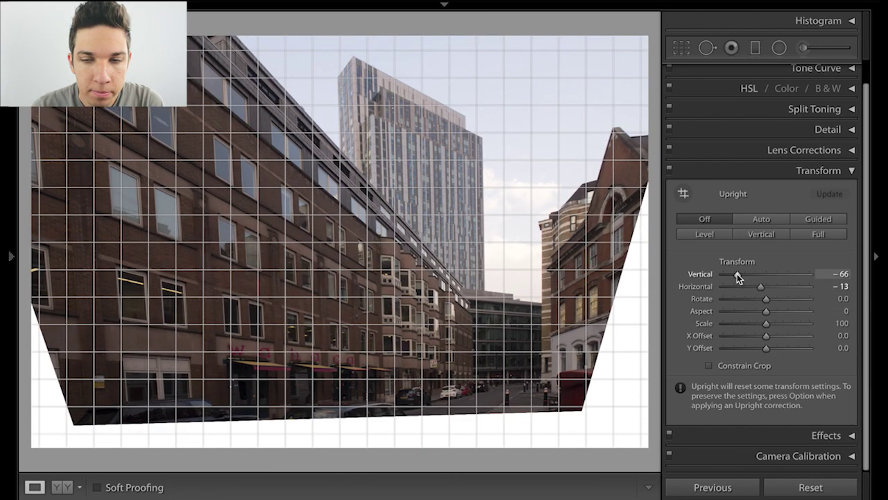
click(803, 486)
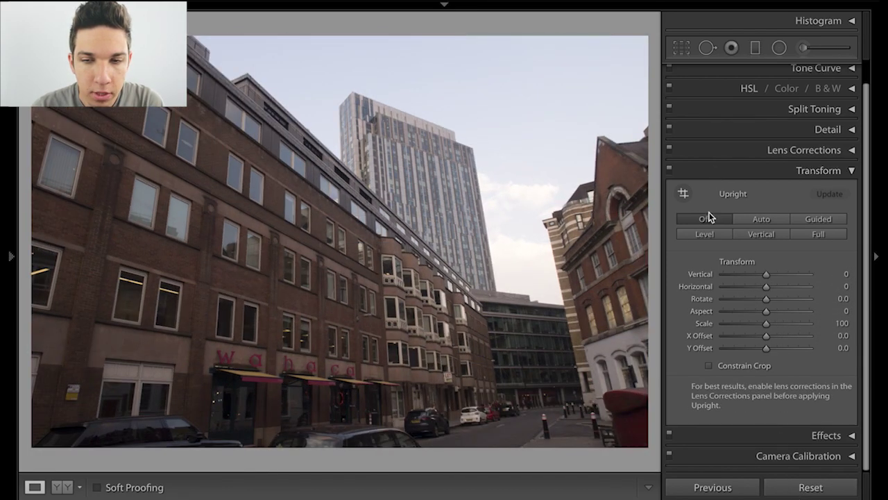
Step: Apply Guided Upright with guides along the tower's left and right edges, undoing the extra horizontal guide
click(818, 218)
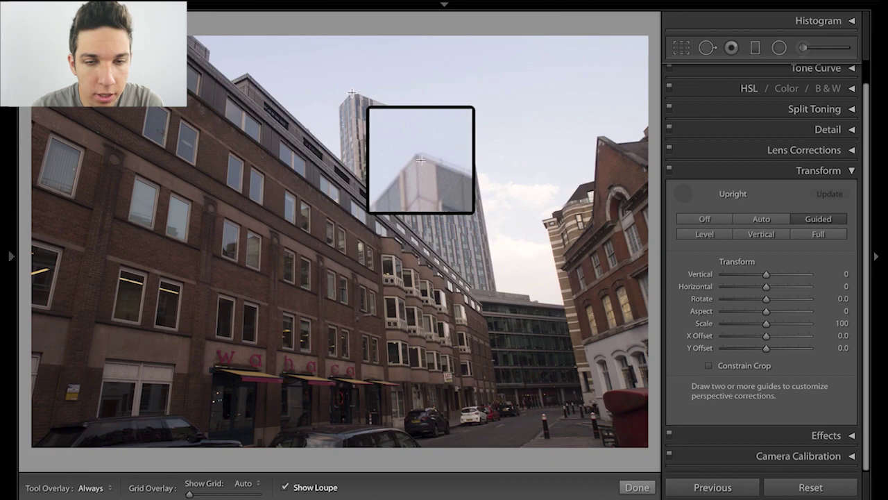
drag(351, 92, 354, 172)
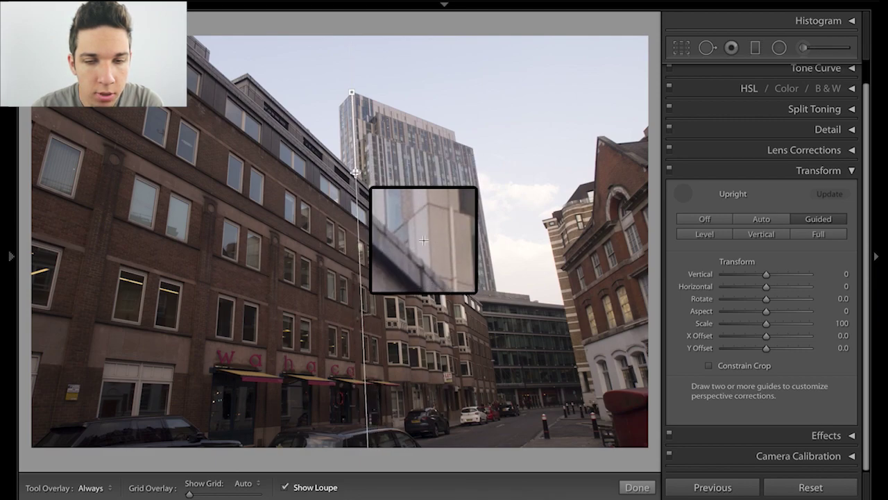
drag(355, 172, 356, 173)
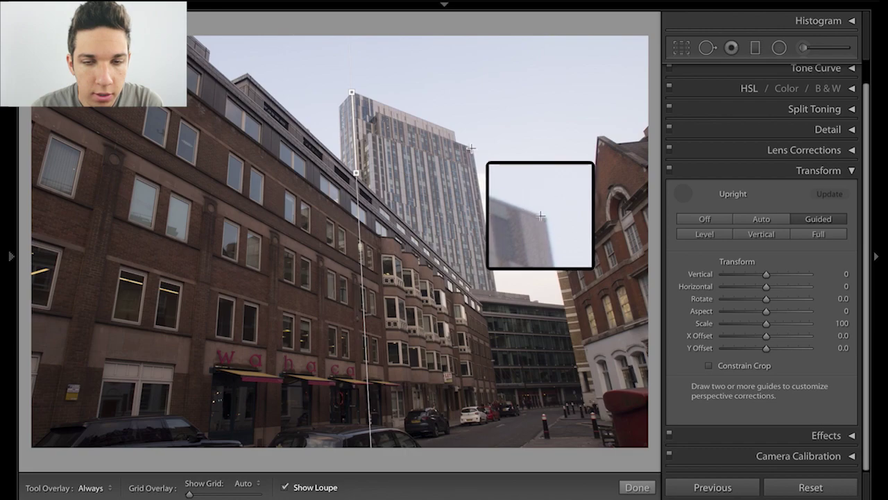
drag(471, 148, 495, 291)
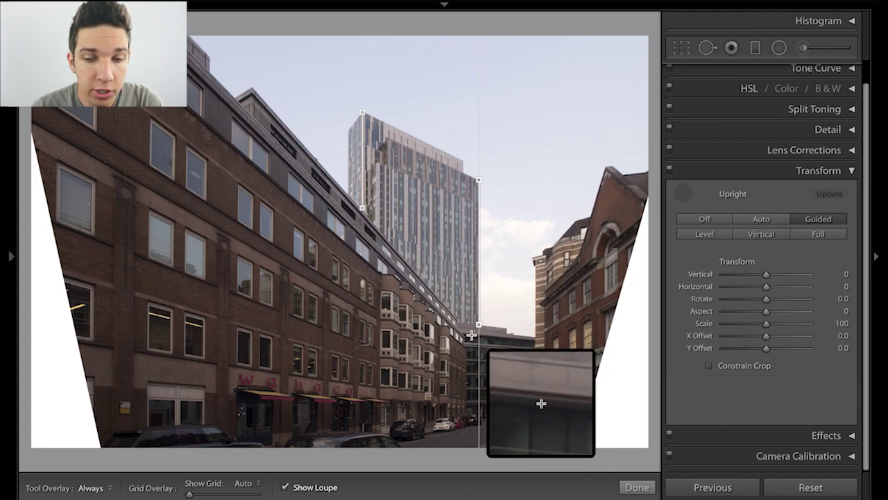
drag(464, 329, 532, 337)
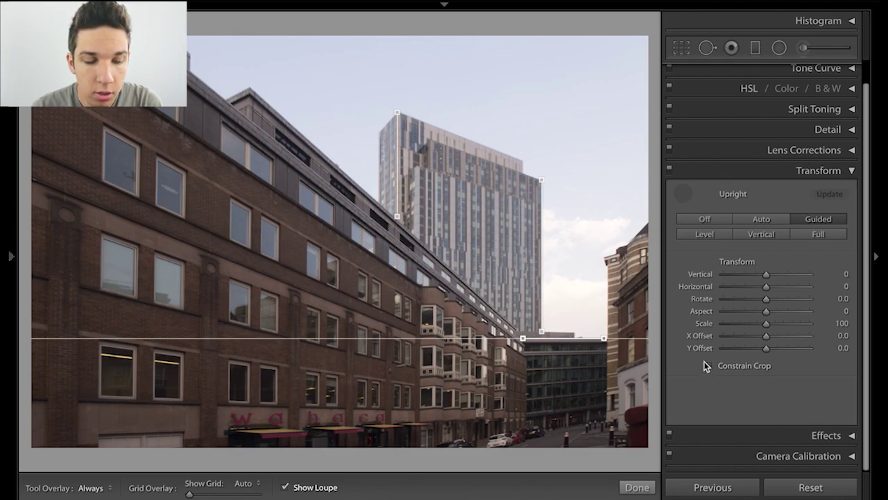
key(ctrl+z)
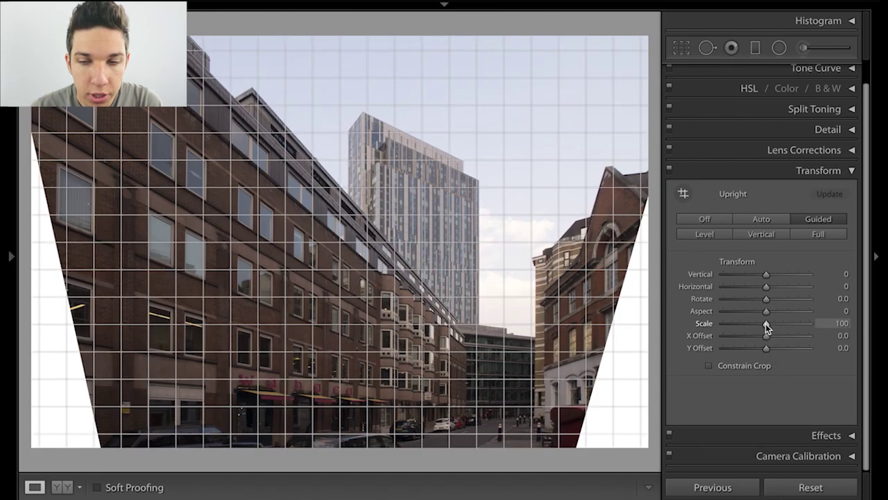
Step: Scale the warped photo to 94, trying and then undoing Constrain Crop
drag(766, 323, 762, 323)
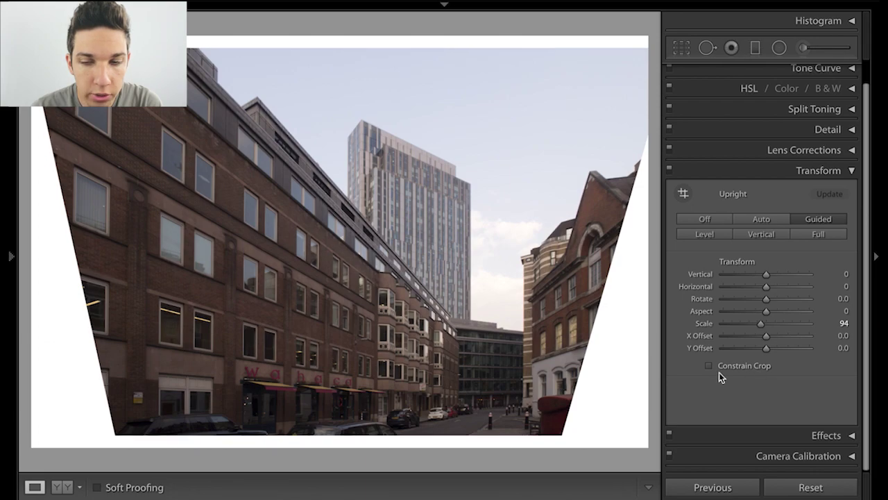
click(709, 365)
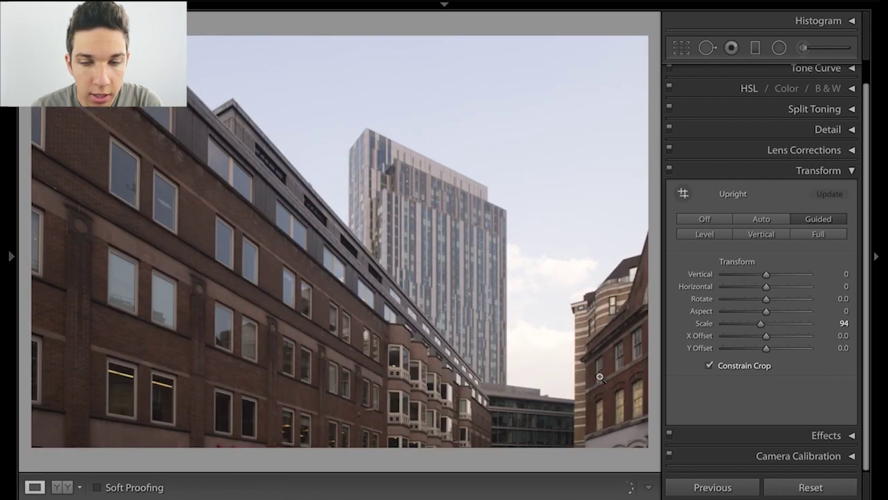
key(ctrl+z)
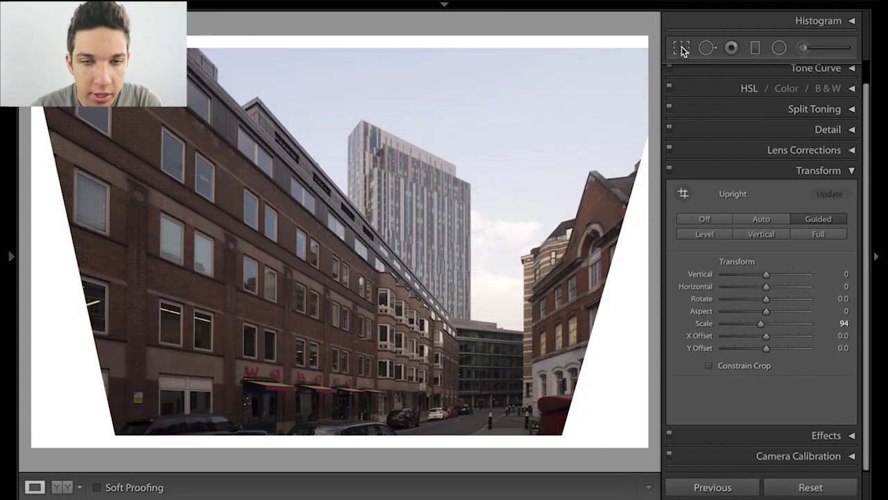
click(677, 54)
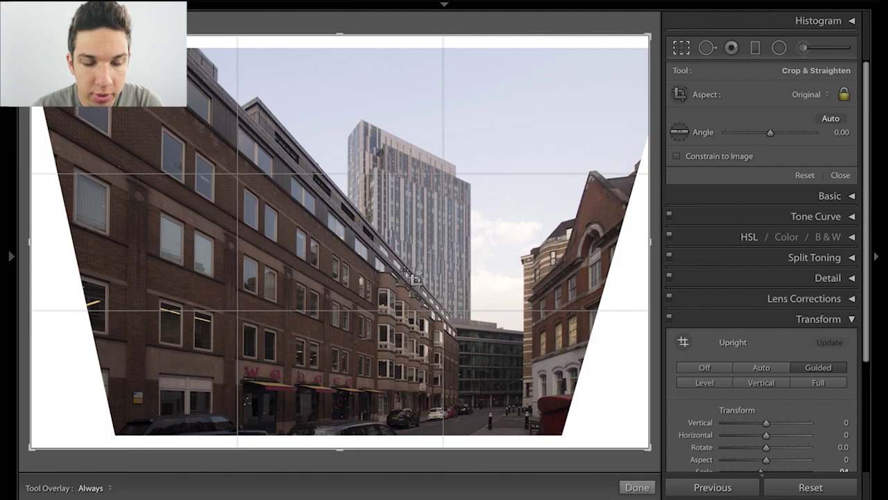
Step: Crop to a portrait frame around the tower, trimming away the white wedges, and commit it
key(x)
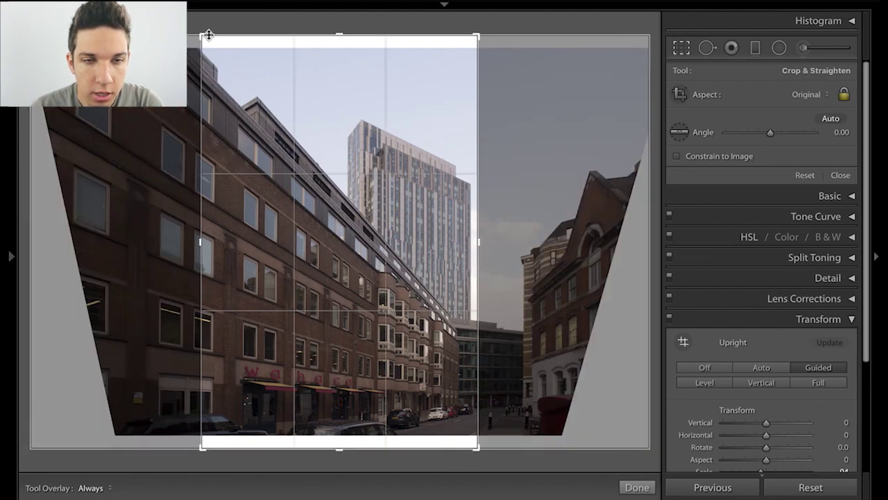
drag(207, 440, 211, 431)
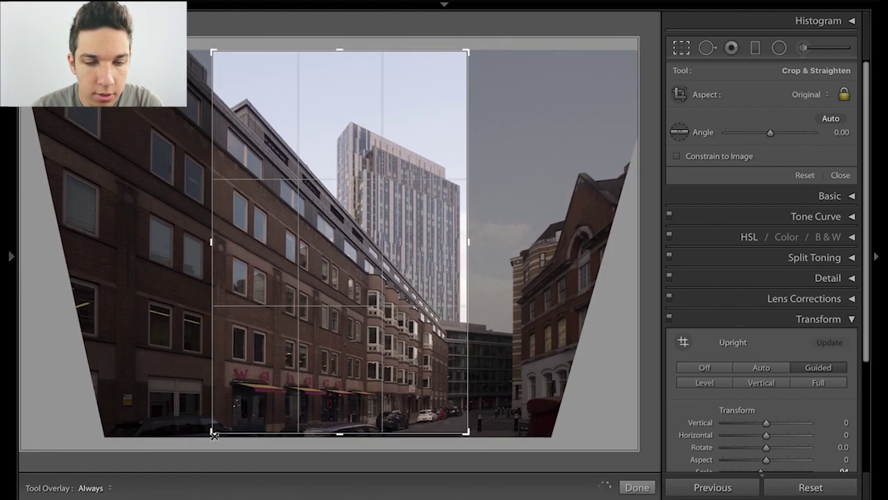
mouse_move(293, 308)
mouse_down()
mouse_move(280, 300)
mouse_move(257, 310)
mouse_up()
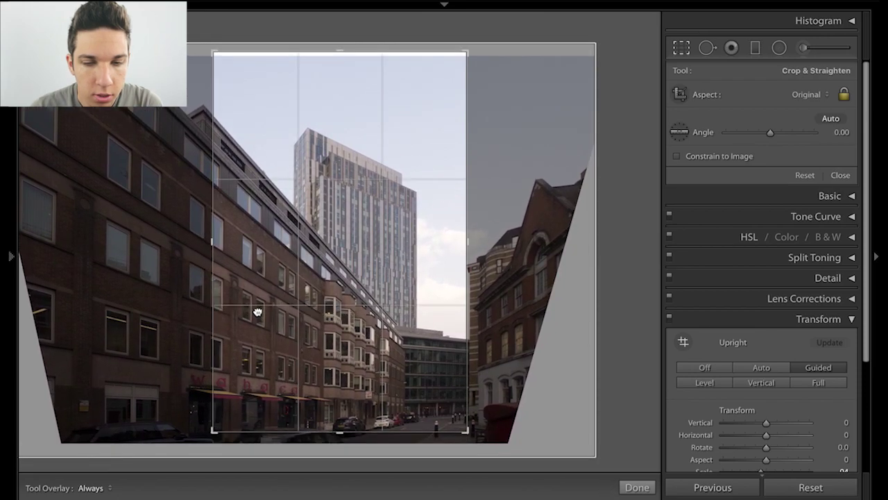
key(Return)
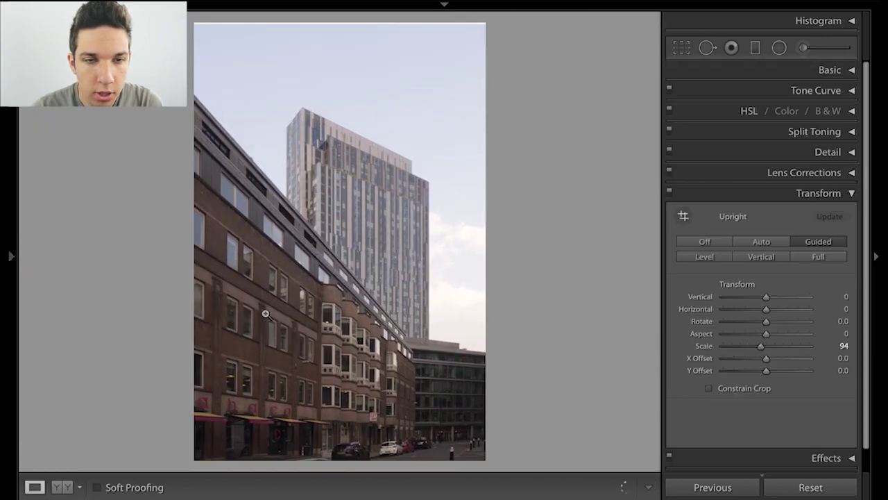
click(681, 48)
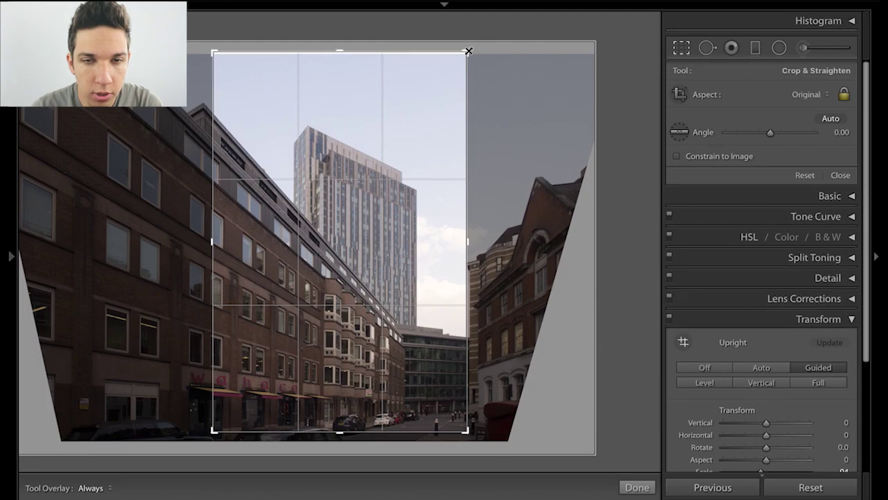
key(Return)
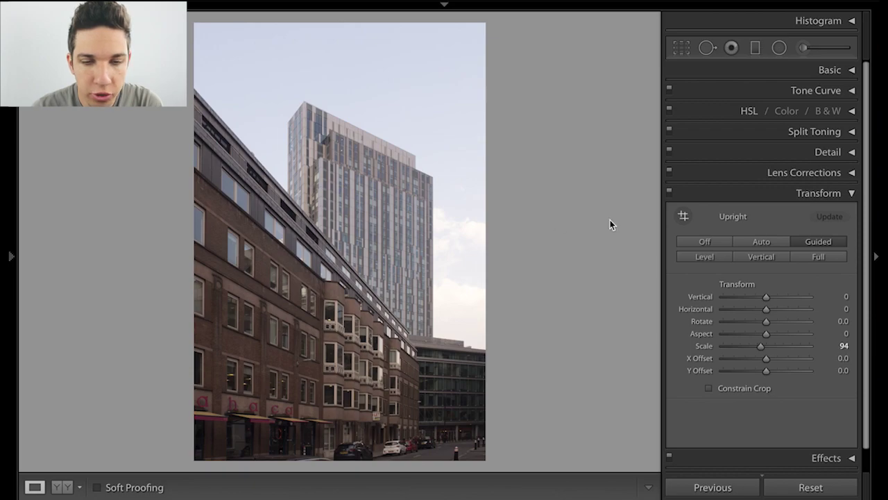
Step: Toggle the before/after view to compare the cropped result with the original
key(backslash)
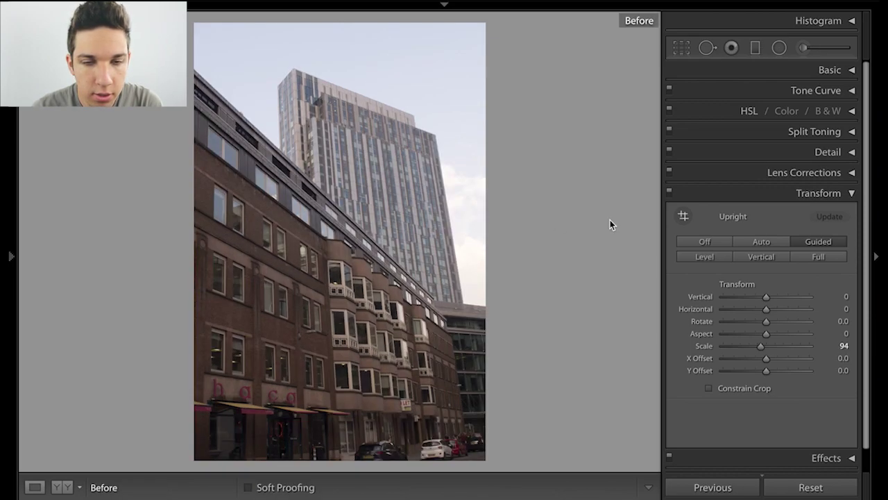
key(backslash)
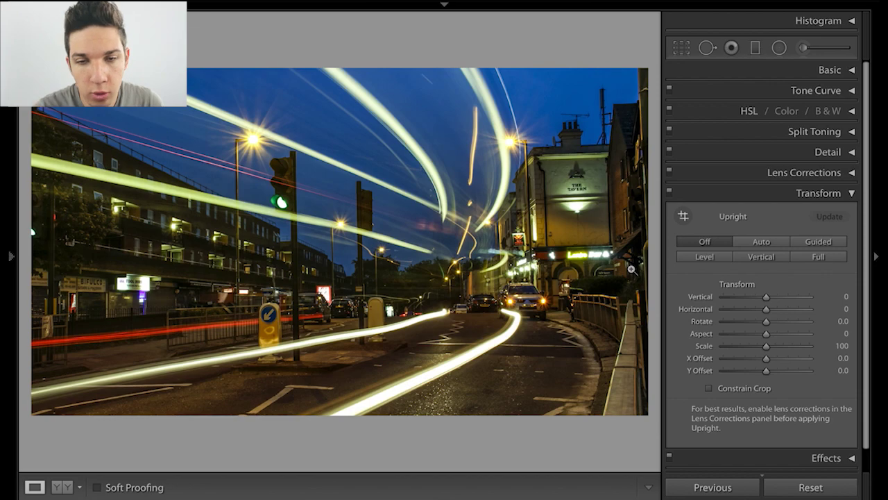
Step: Set Upright to Auto on the night light-trails photo after trying Vertical
click(766, 242)
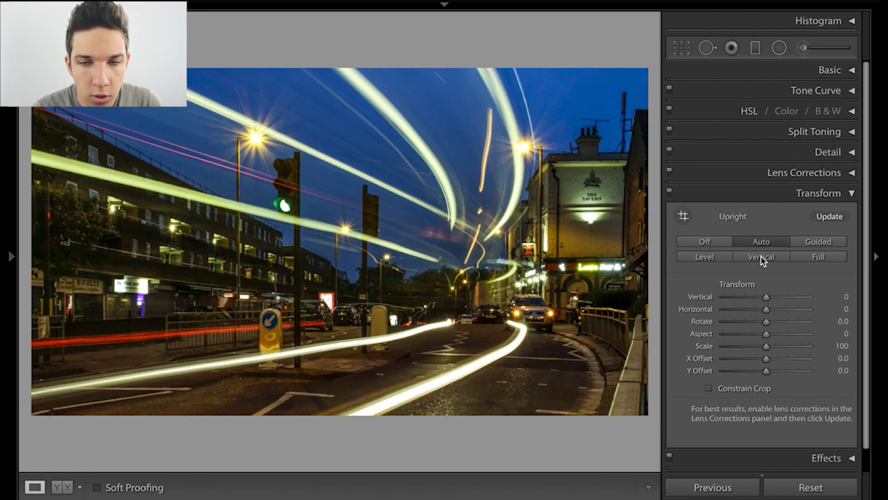
click(760, 256)
click(761, 243)
click(757, 257)
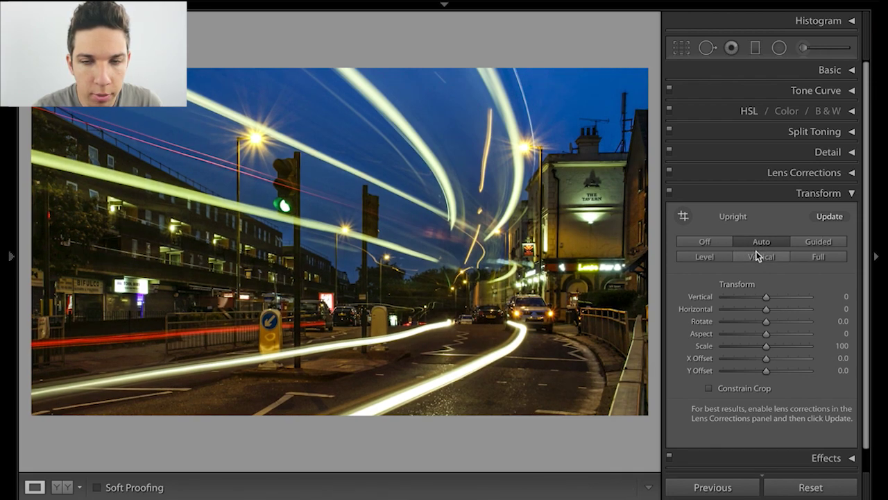
Step: Toggle the Transform panel switch repeatedly to compare the photo with and without correction
click(670, 193)
click(669, 193)
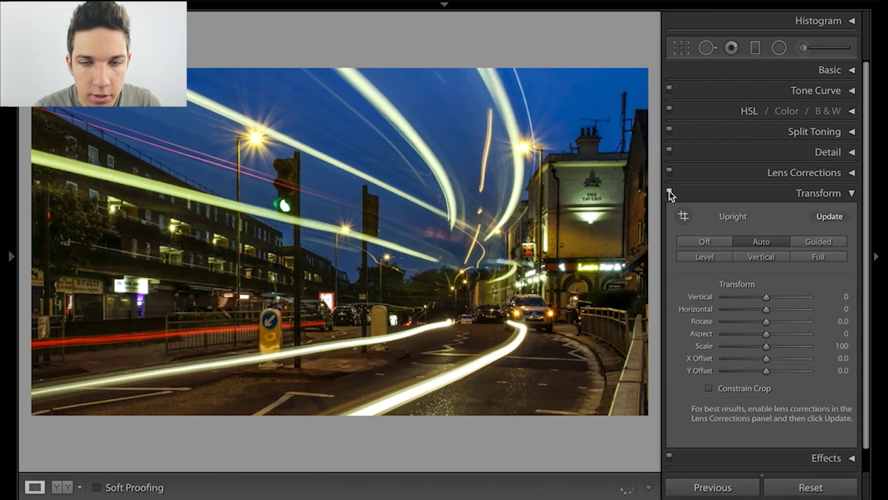
click(669, 193)
click(670, 194)
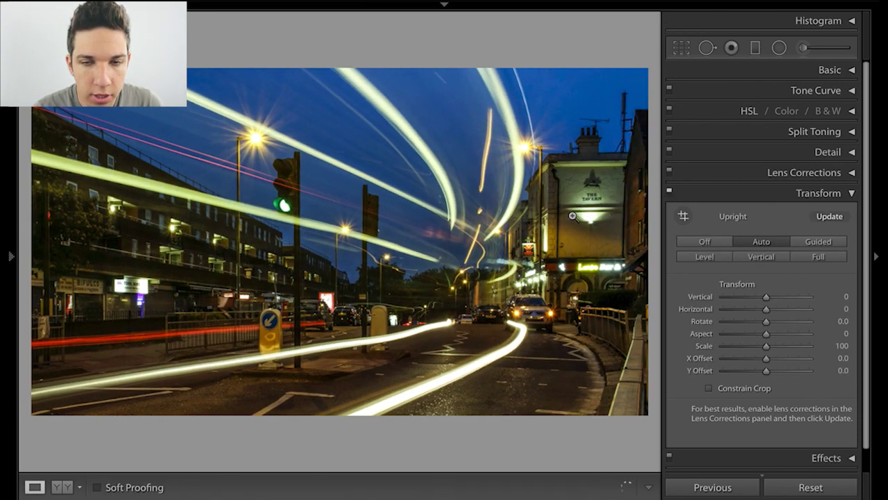
click(670, 193)
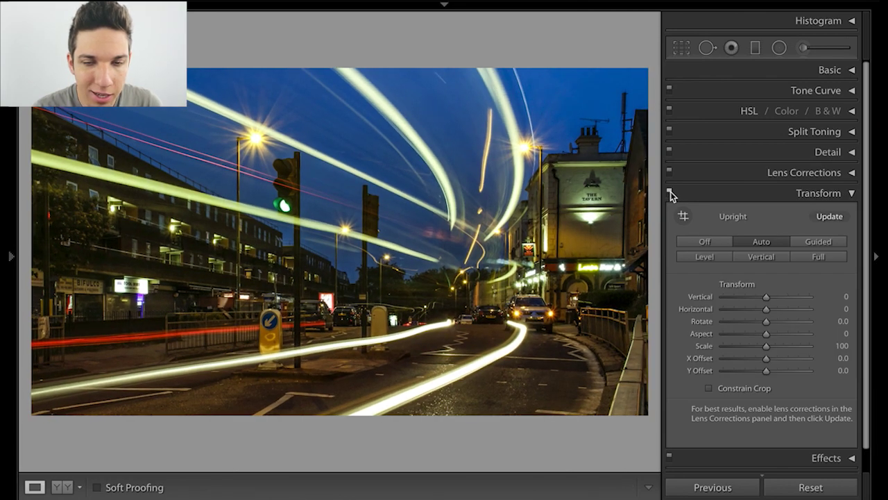